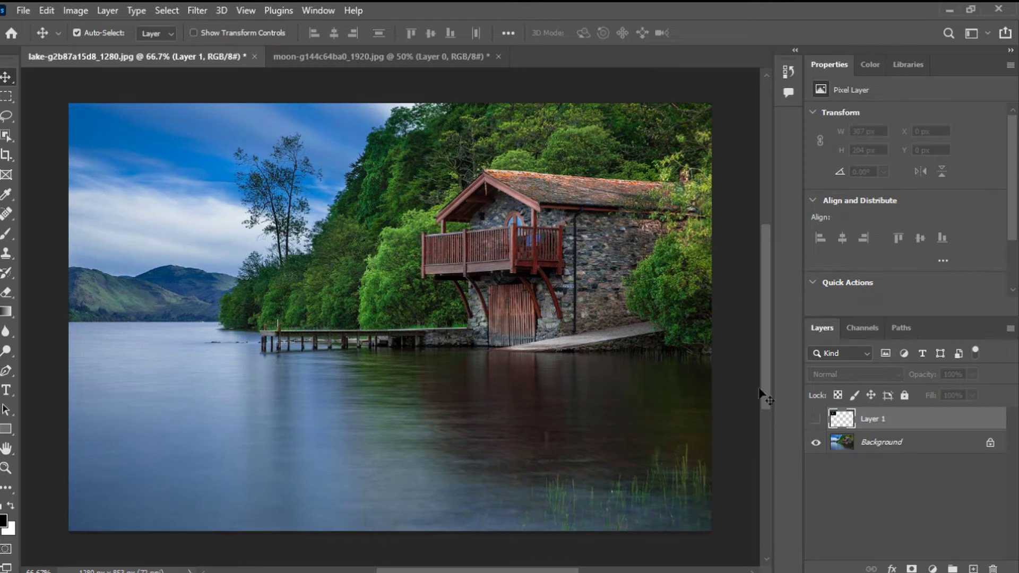
- Hide the moon layer (Layer 1) and make the Background layer the working layer
left_click(815, 419)
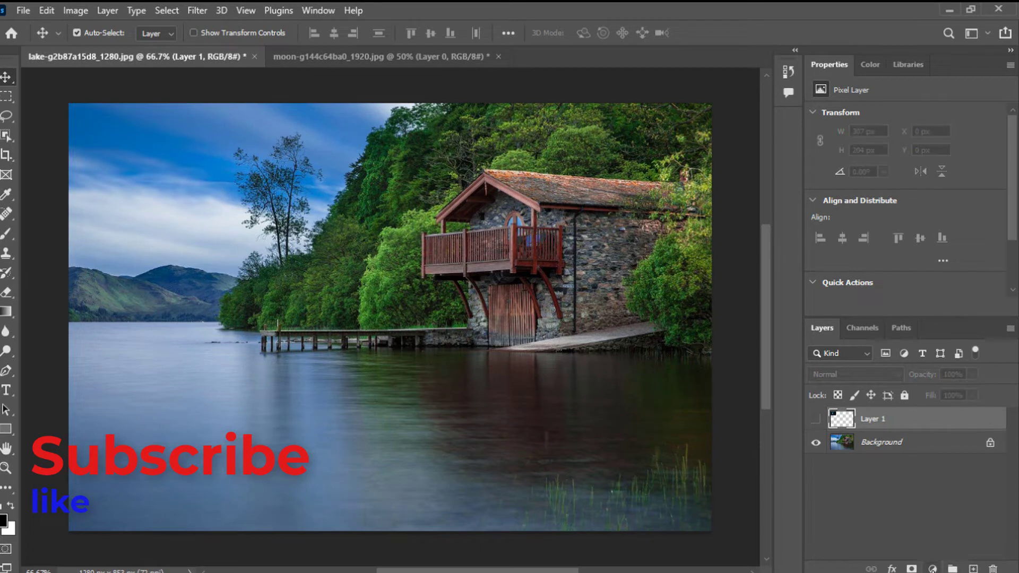
left_click(892, 445)
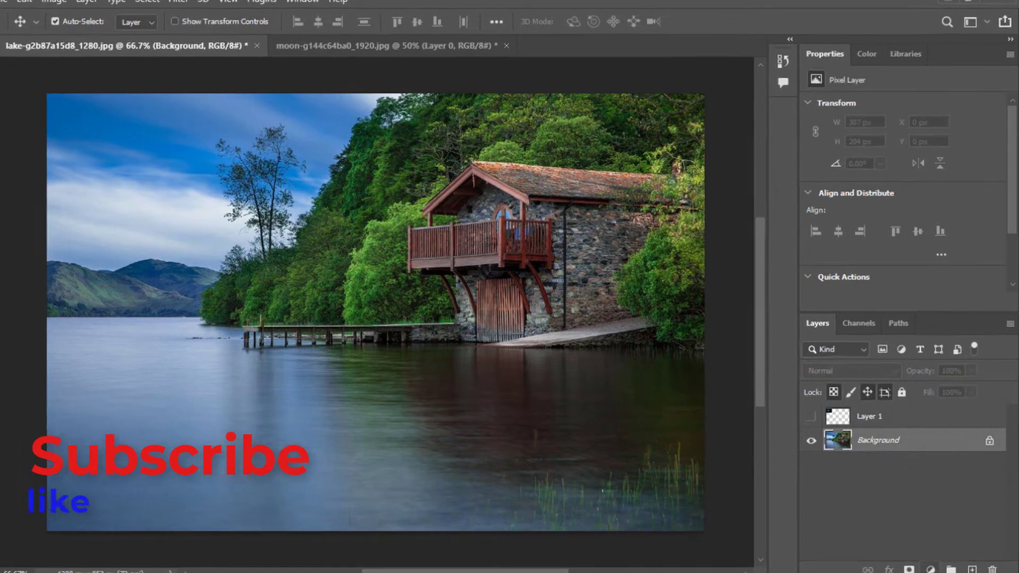
- Add a Hue/Saturation adjustment layer with Saturation lowered to about -65
left_click(931, 569)
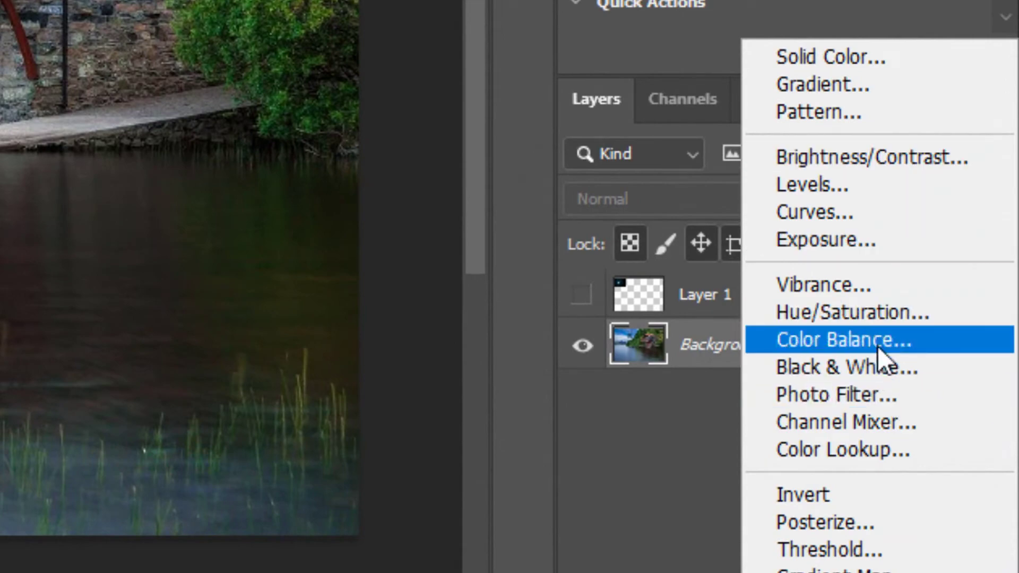
left_click(869, 318)
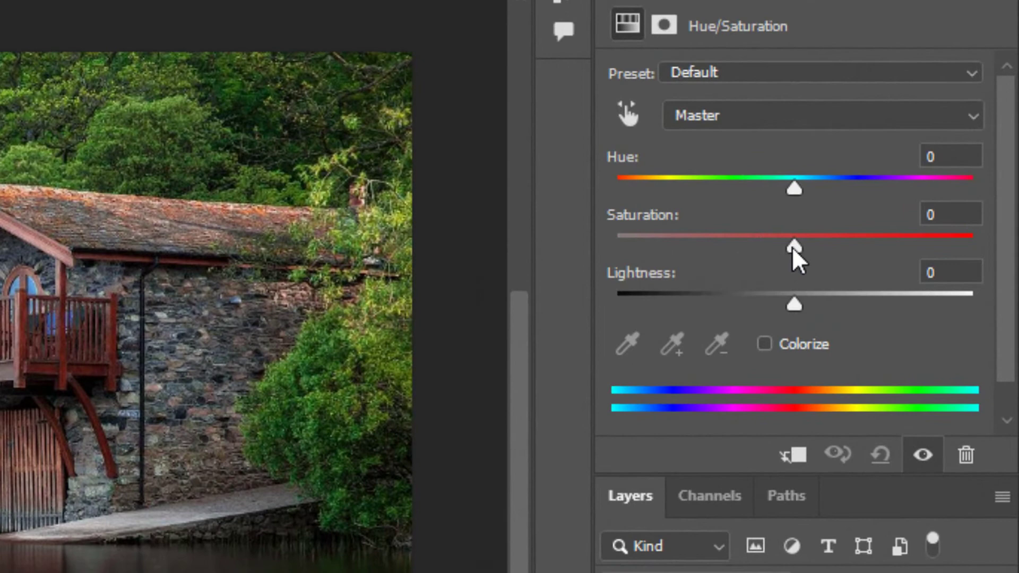
left_click_drag(906, 189, 875, 189)
left_click_drag(707, 257, 677, 255)
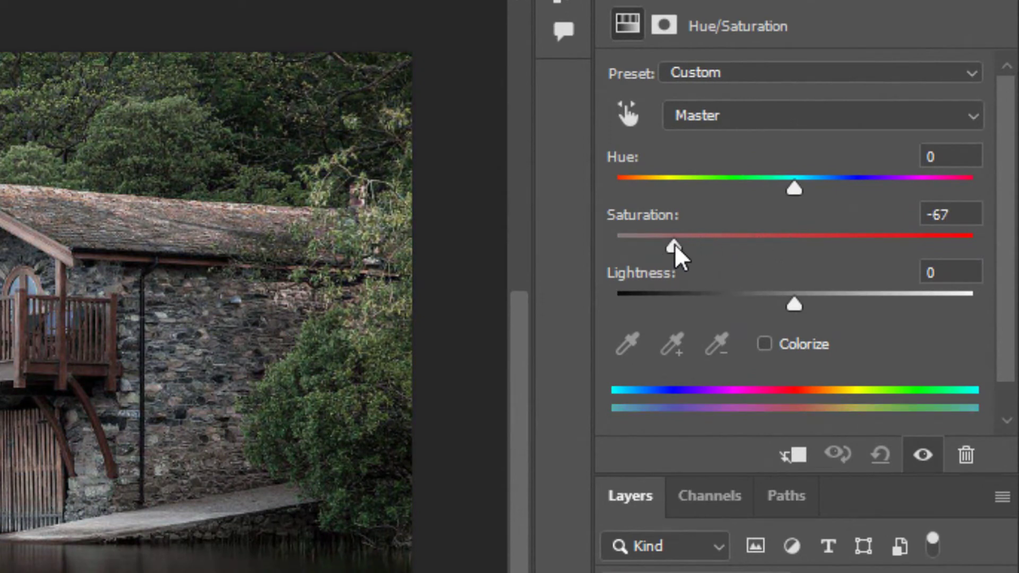
left_click_drag(683, 244, 681, 244)
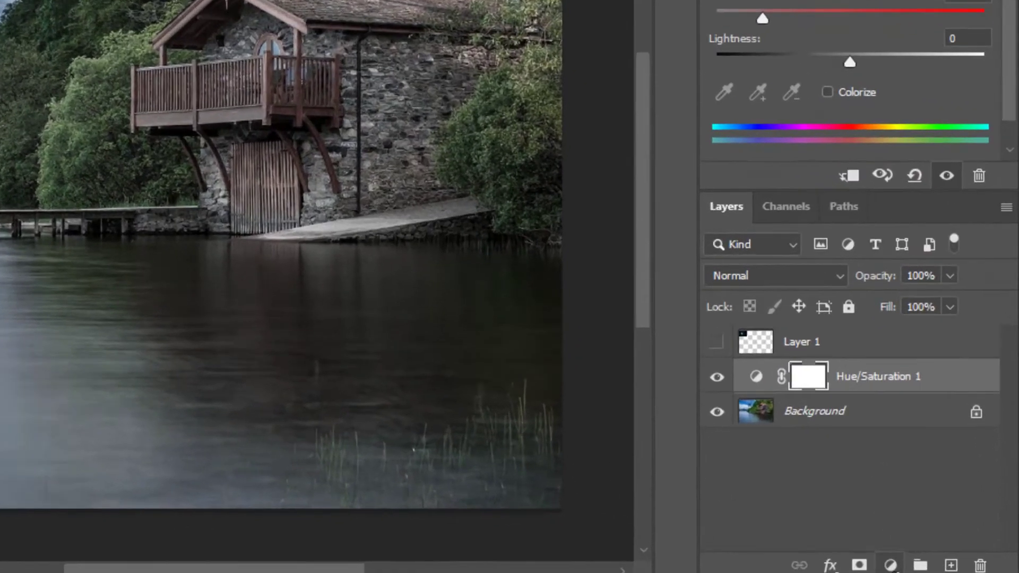
- Add a Color Lookup adjustment layer using the NightFromDay.CUBE 3DLUT file
left_click(933, 566)
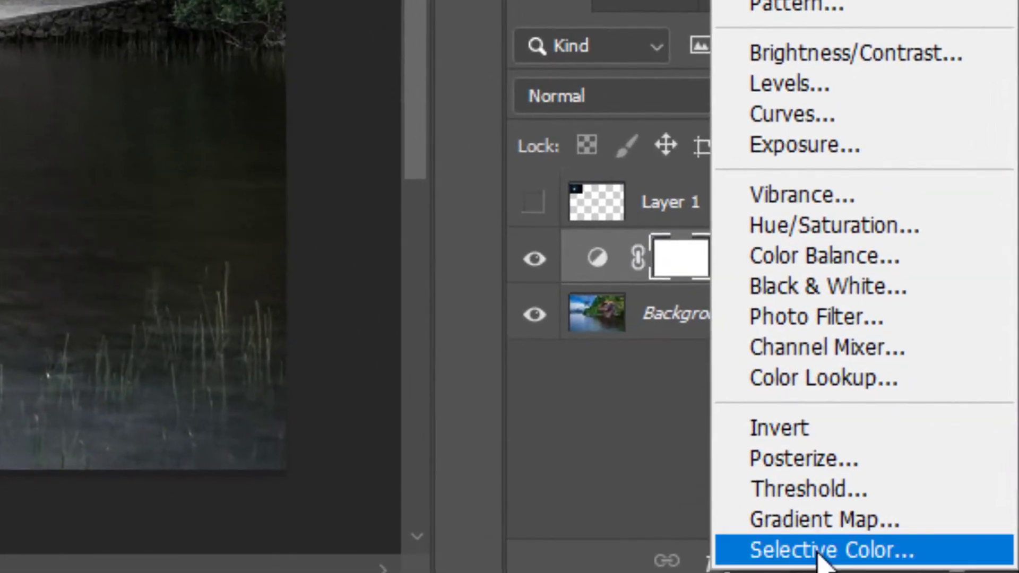
left_click(816, 380)
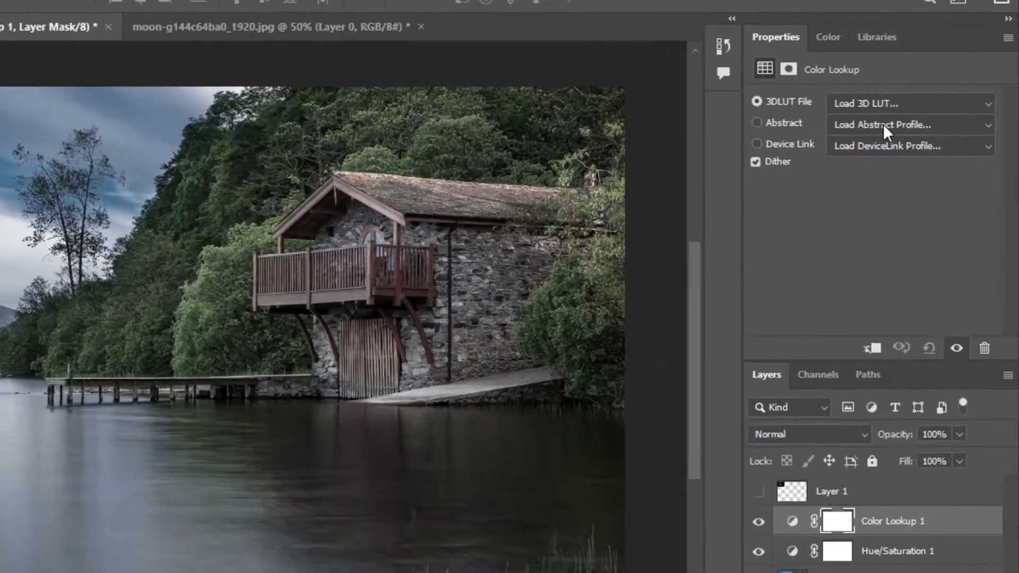
left_click(791, 75)
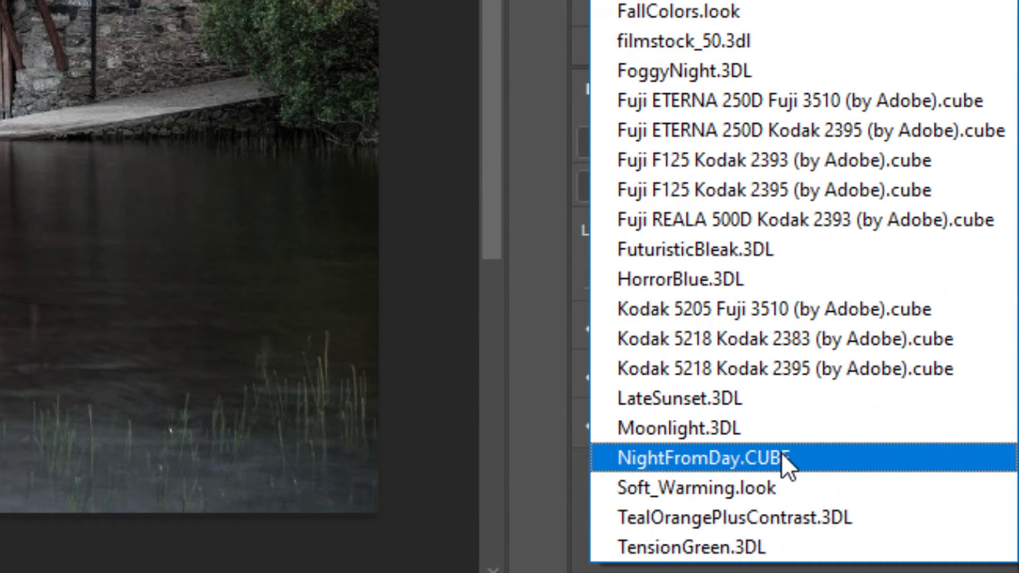
left_click(725, 458)
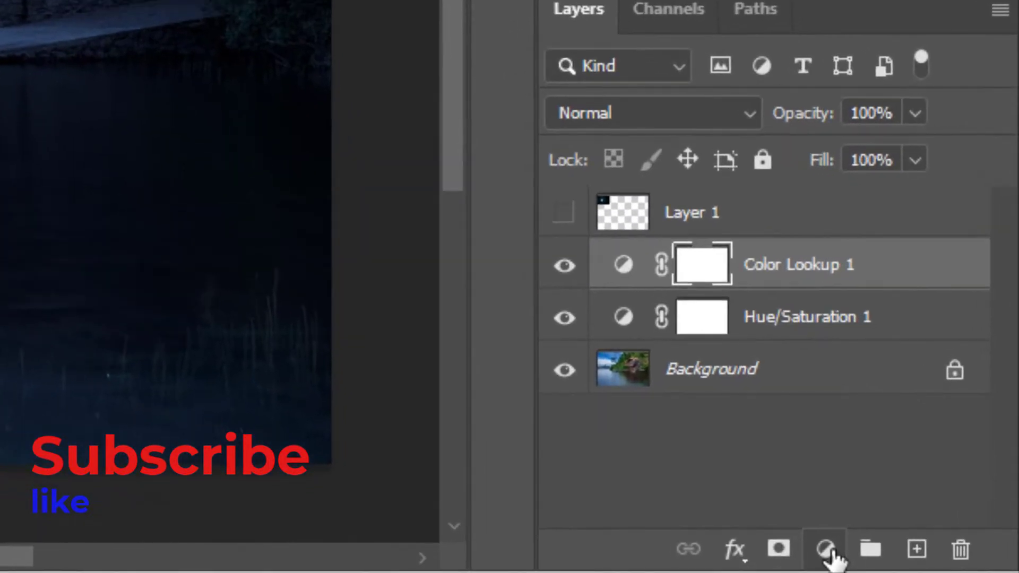
- Add a Levels adjustment with output white at 116 and midtones at 0.86
left_click(933, 561)
left_click(828, 89)
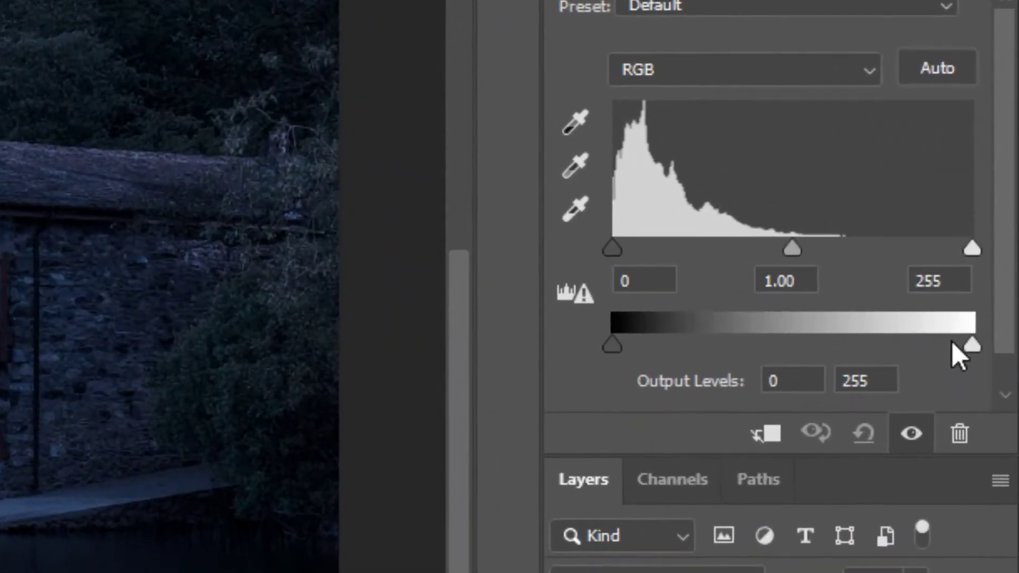
left_click_drag(972, 346, 813, 346)
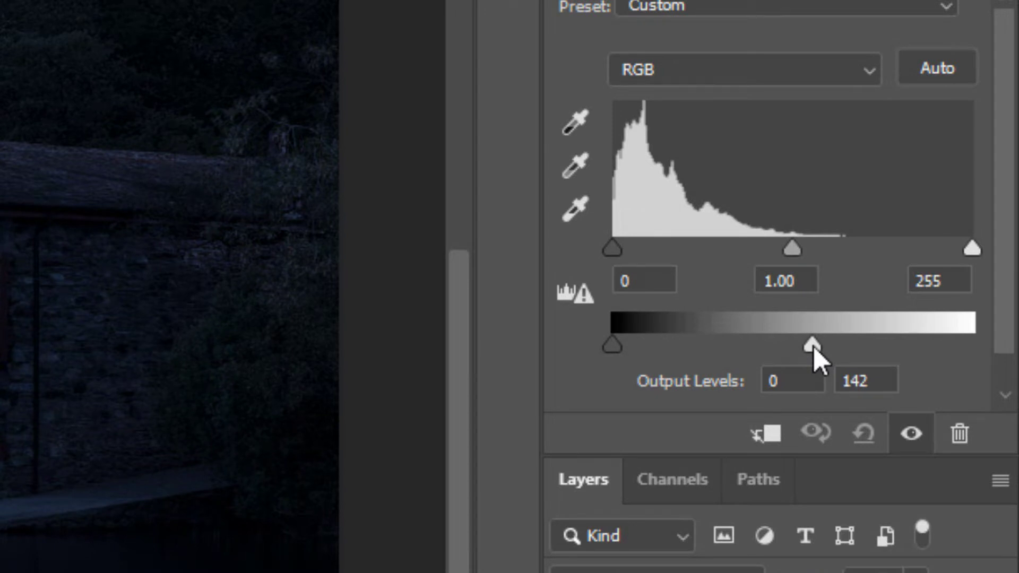
mouse_move(813, 346)
left_mouse_down()
mouse_move(773, 350)
mouse_move(783, 346)
left_mouse_up()
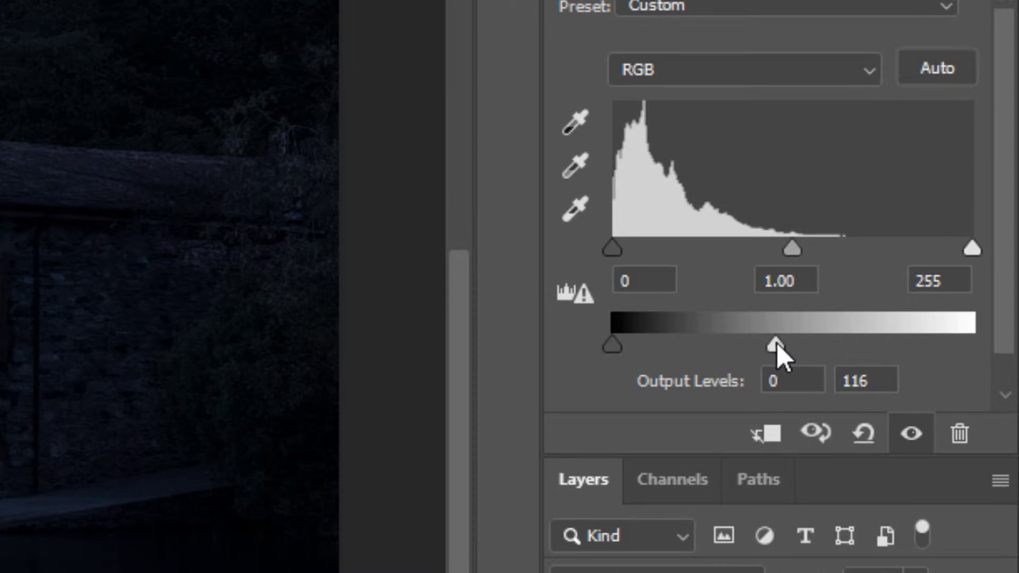
left_click_drag(790, 252, 811, 252)
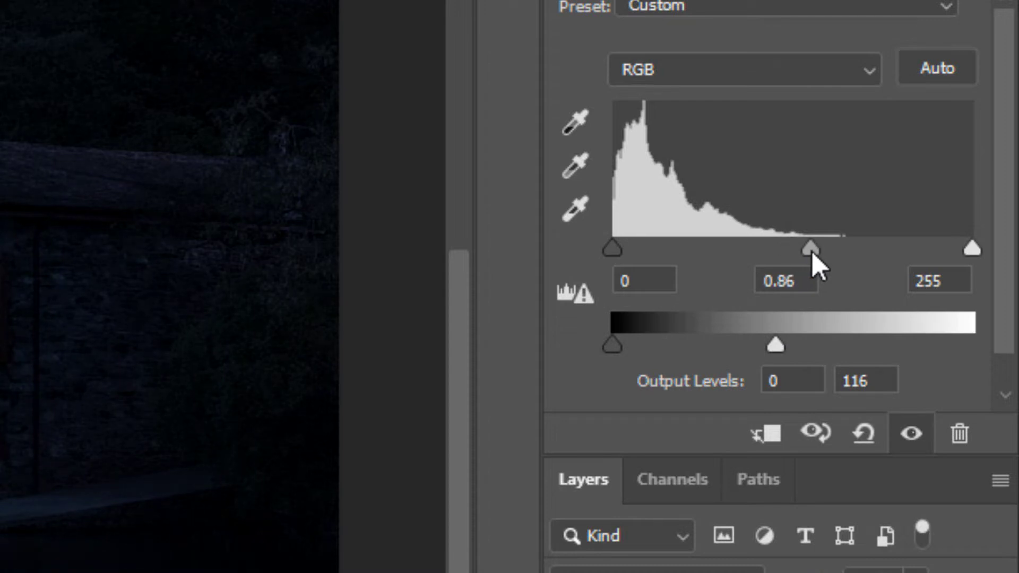
left_click_drag(817, 252, 810, 250)
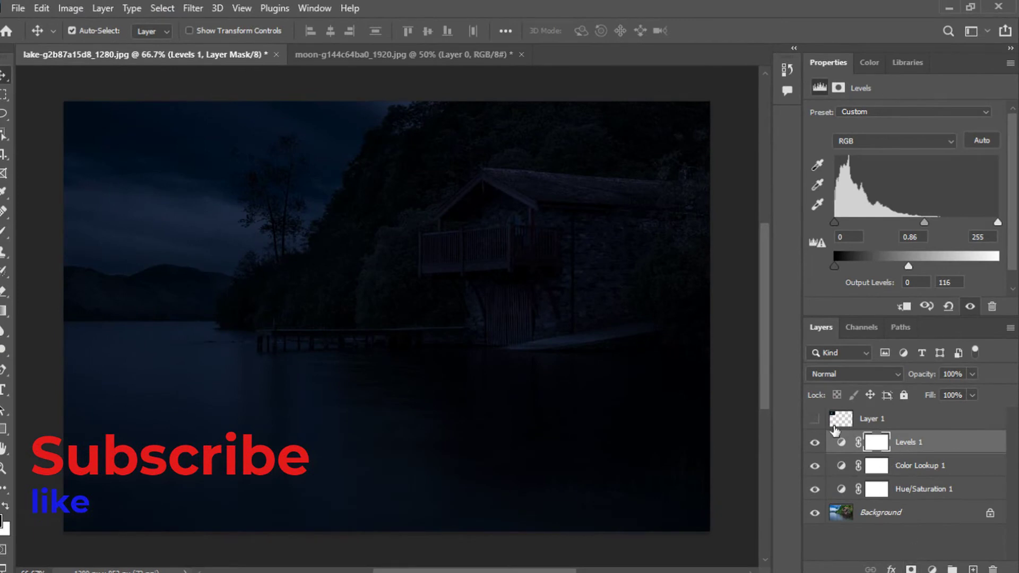
- From the Background layer, use Select > Sky, then show the moon layer again
left_click(853, 515)
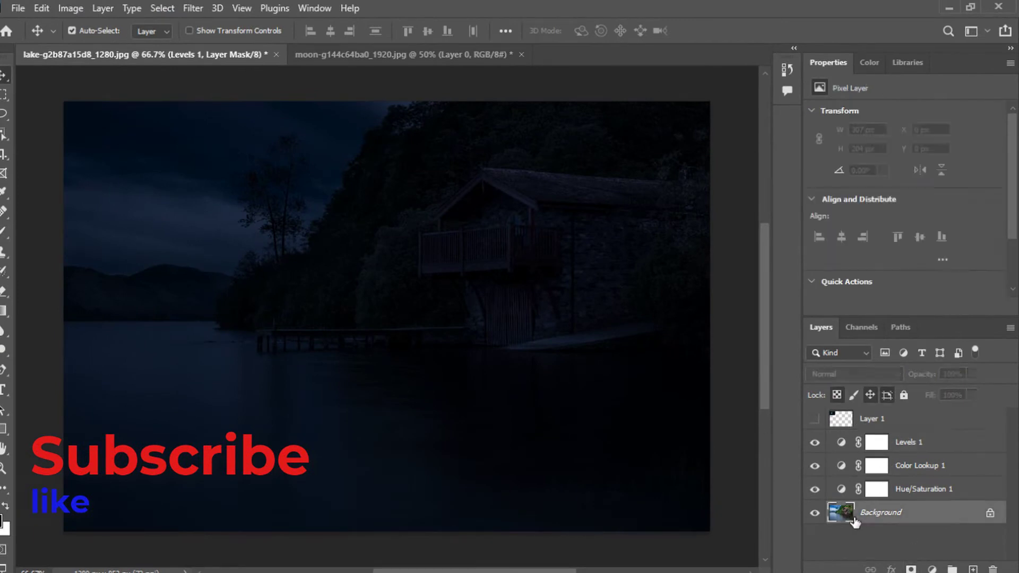
left_click(162, 8)
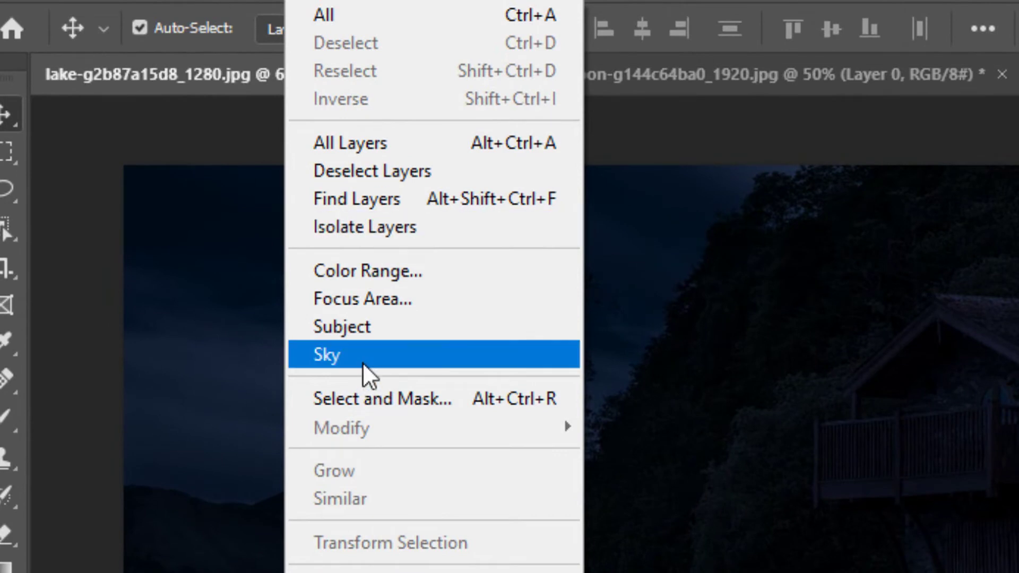
left_click(362, 361)
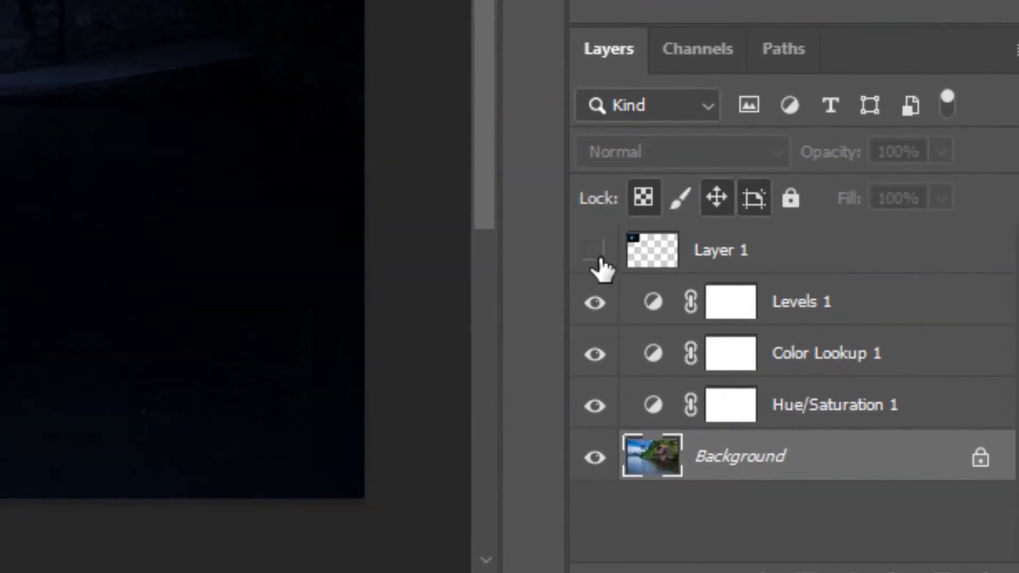
left_click(594, 251)
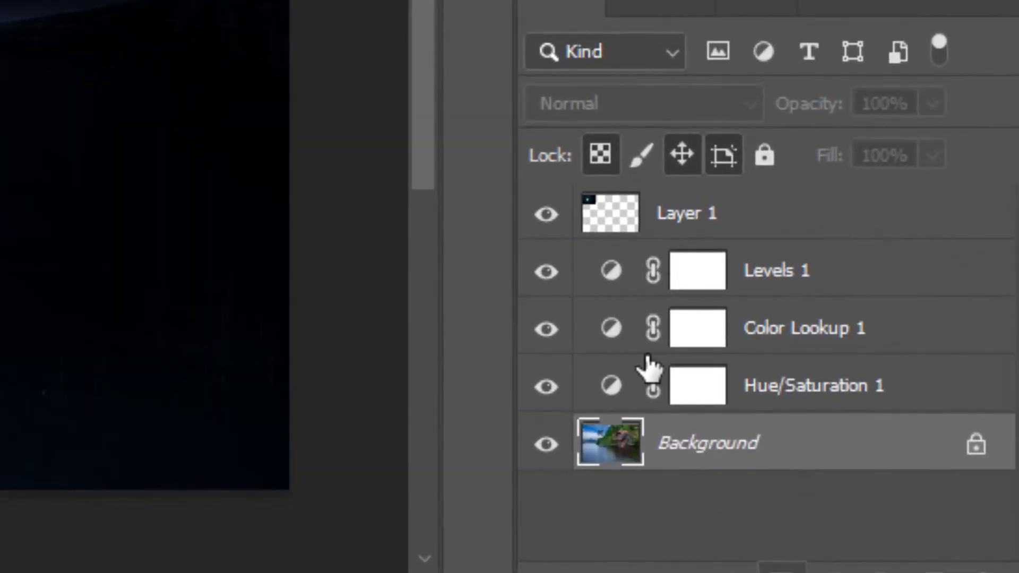
- Add a layer mask to Layer 1 from the sky selection
left_click(872, 415)
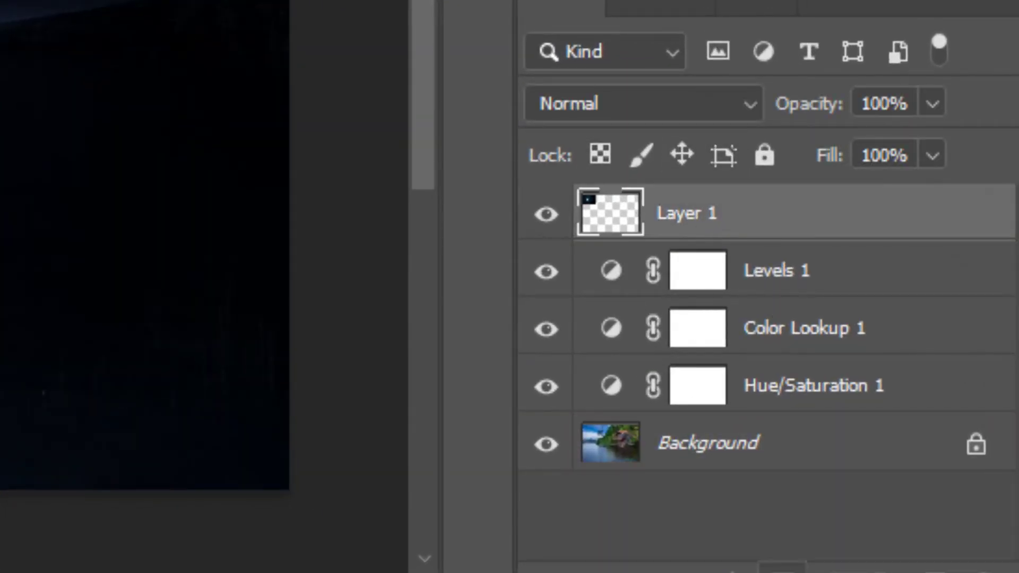
left_click(911, 563)
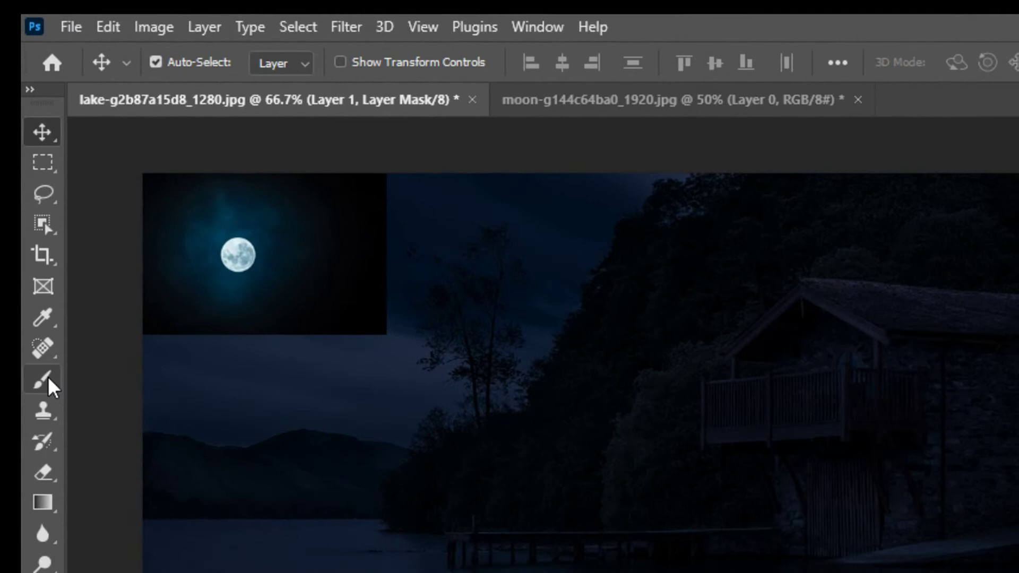
- Paint away the moon picture's right edge on Layer 1's mask with an 88 px brush
left_click(26, 234)
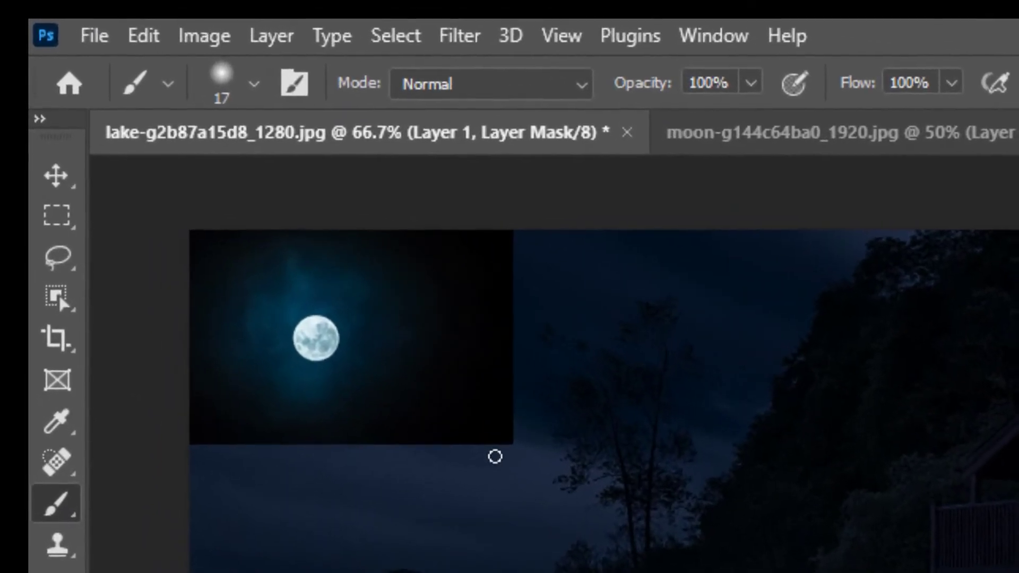
left_click(253, 83)
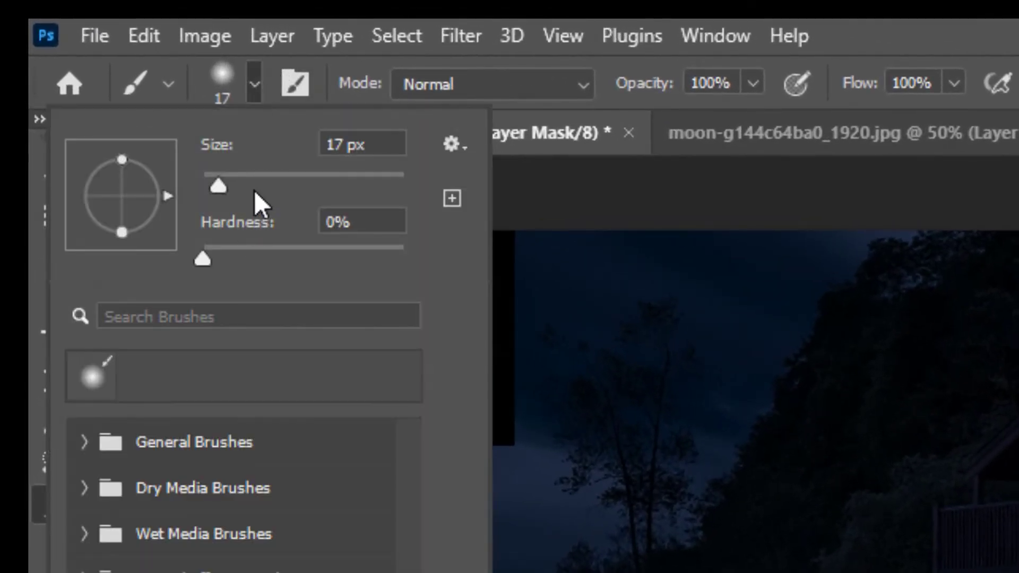
left_click(255, 190)
left_click_drag(270, 191, 290, 192)
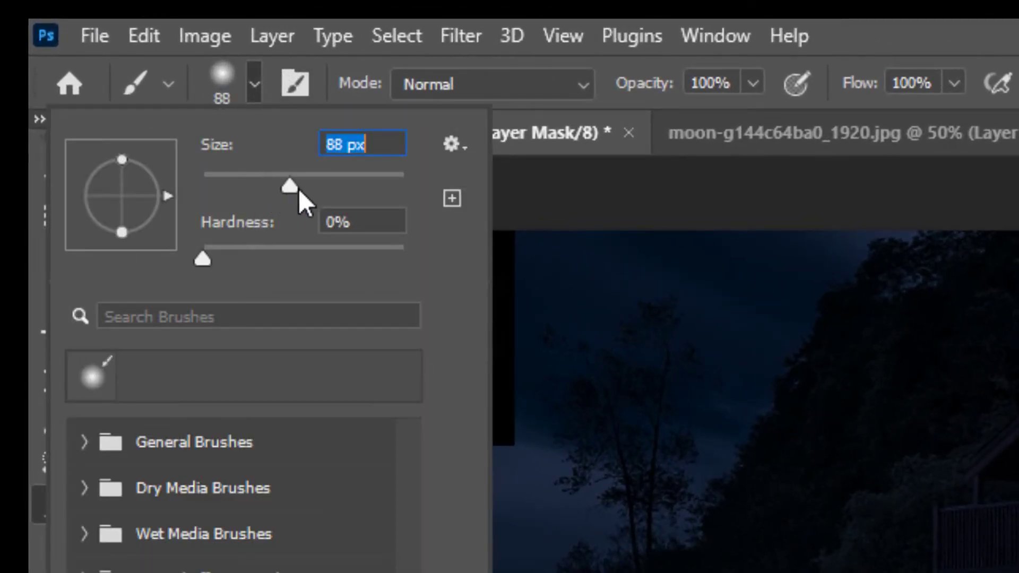
left_click(549, 288)
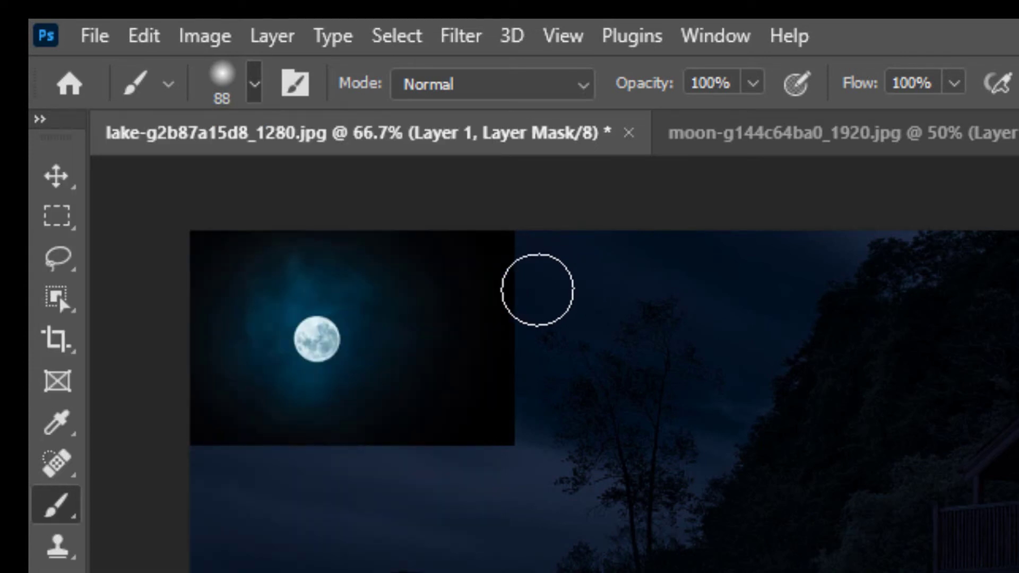
left_click_drag(511, 282, 244, 444)
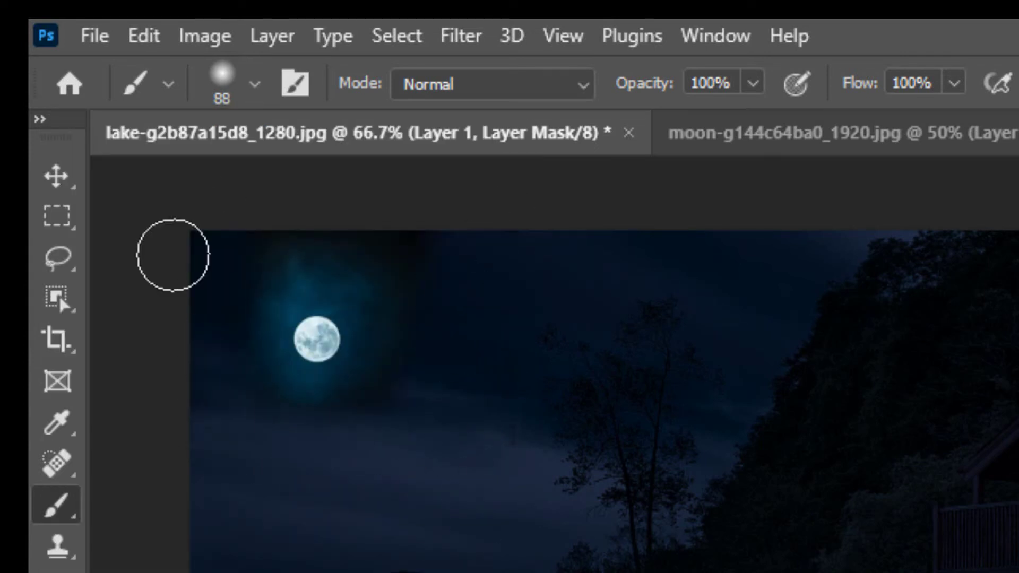
- With a 42 px brush, paint away the glow around the moon
left_click(254, 83)
left_click(223, 181)
left_click_drag(225, 189, 204, 155)
left_click(254, 83)
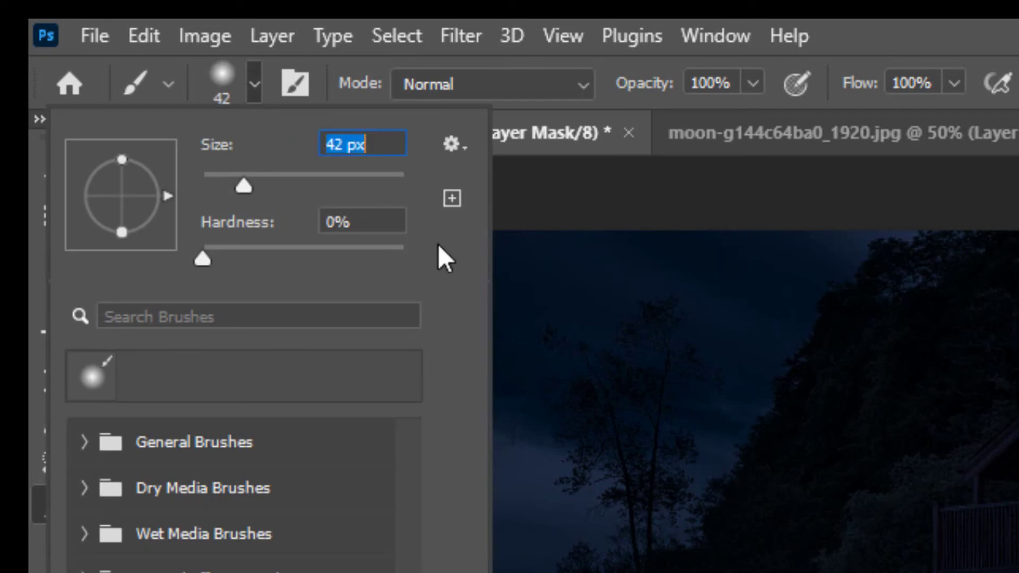
left_click(573, 299)
scroll(673, 427, "up", 2, "alt")
left_click_drag(596, 515, 850, 569)
mouse_move(573, 346)
left_mouse_down()
mouse_move(321, 332)
mouse_move(457, 354)
left_mouse_up()
left_click_drag(406, 477, 334, 418)
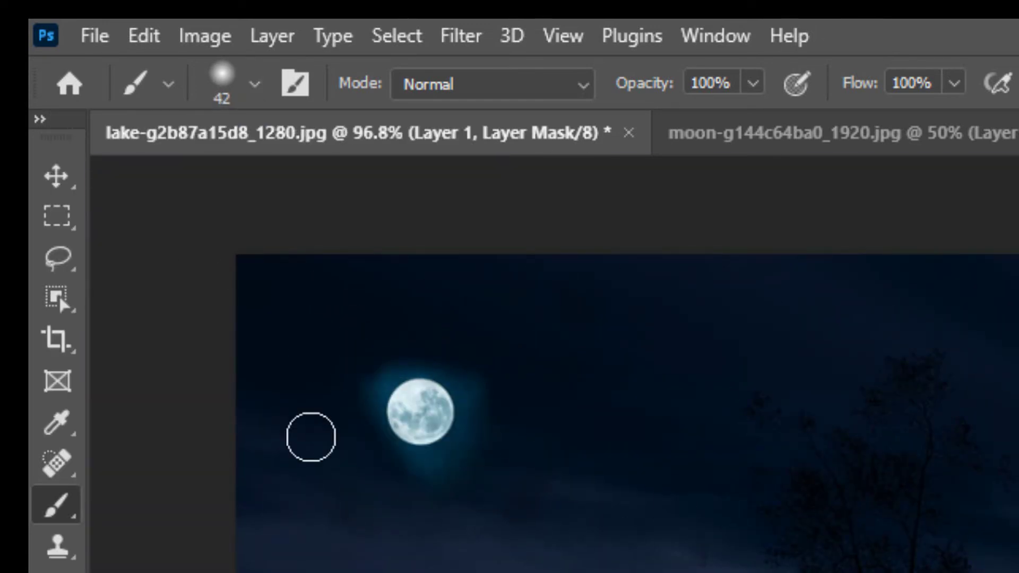
scroll(716, 518, "up", 3, "alt")
- With a 21 px brush, paint away glow on the moon's left, lower and lower-right sides
left_click_drag(445, 318, 636, 438)
left_click(254, 83)
left_click_drag(271, 195, 233, 195)
left_click(563, 281)
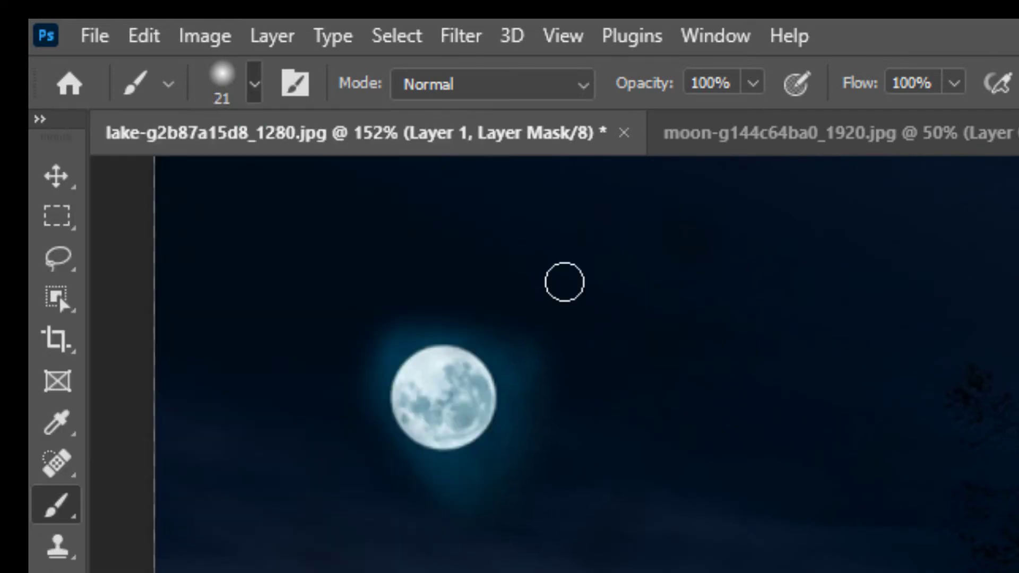
left_click_drag(413, 309, 490, 493)
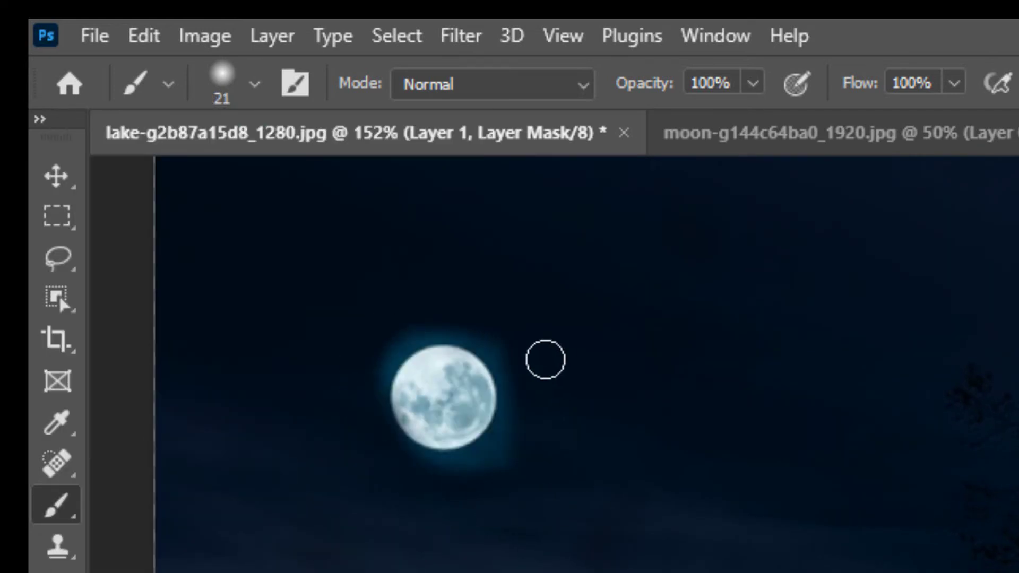
left_click_drag(432, 475, 502, 462)
- Shrink the brush to 12 px and paint out the glow along the moon's left edge
left_click(254, 83)
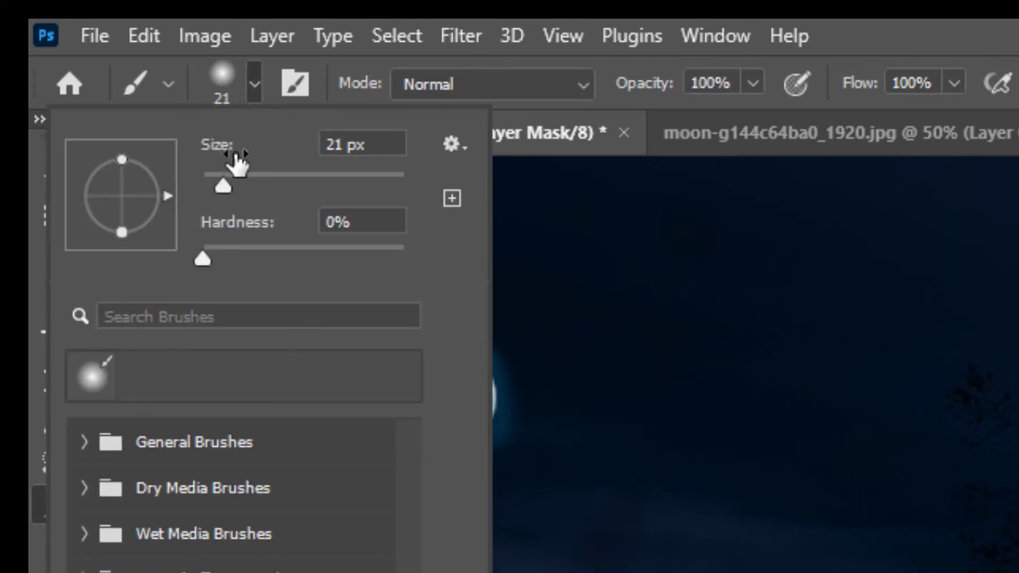
left_click_drag(234, 170, 199, 173)
left_click(621, 233)
left_click(254, 83)
left_click(537, 244)
scroll(548, 498, "up", 3)
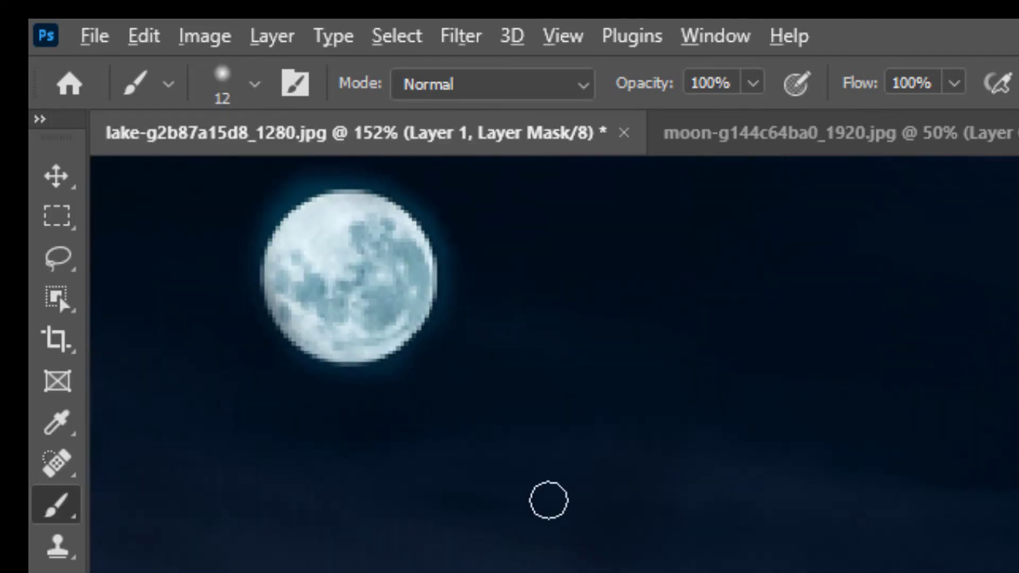
left_click_drag(349, 329, 342, 402)
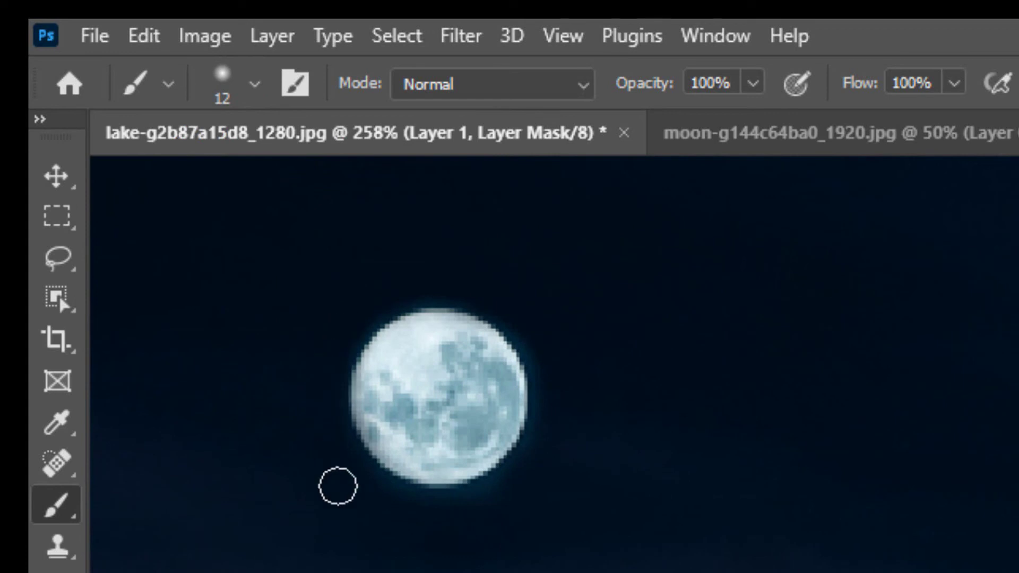